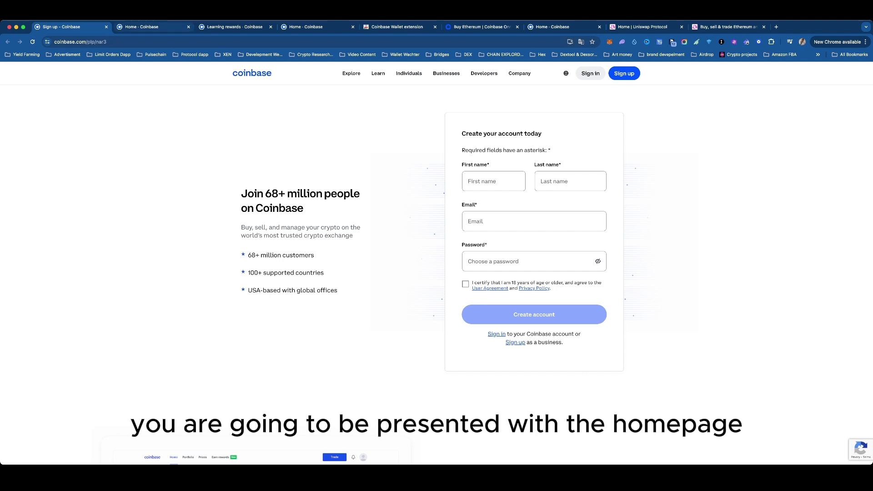
From the Home page, start a €20 iDEAL cash deposit, then close its summary without completing it
left_click(136, 27)
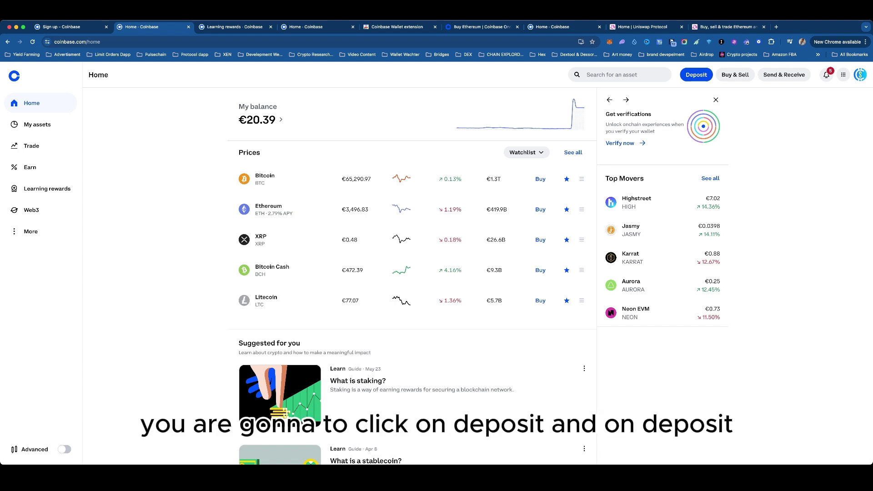
left_click(695, 75)
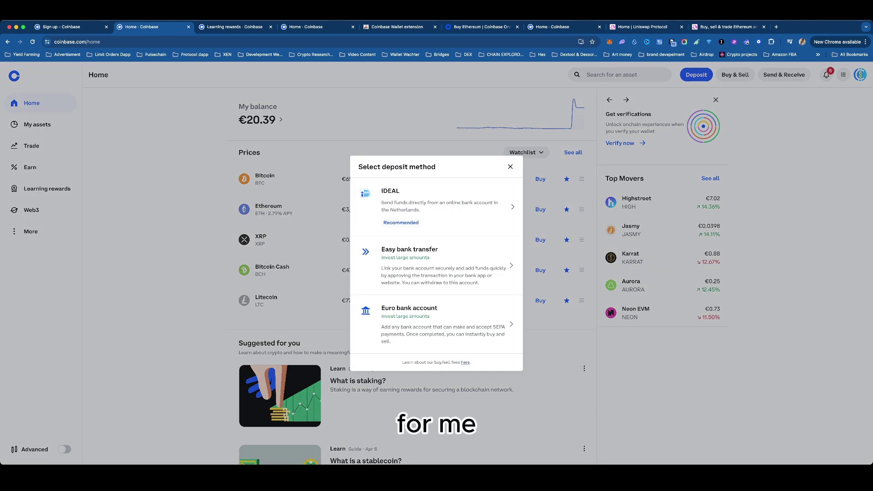
left_click(437, 206)
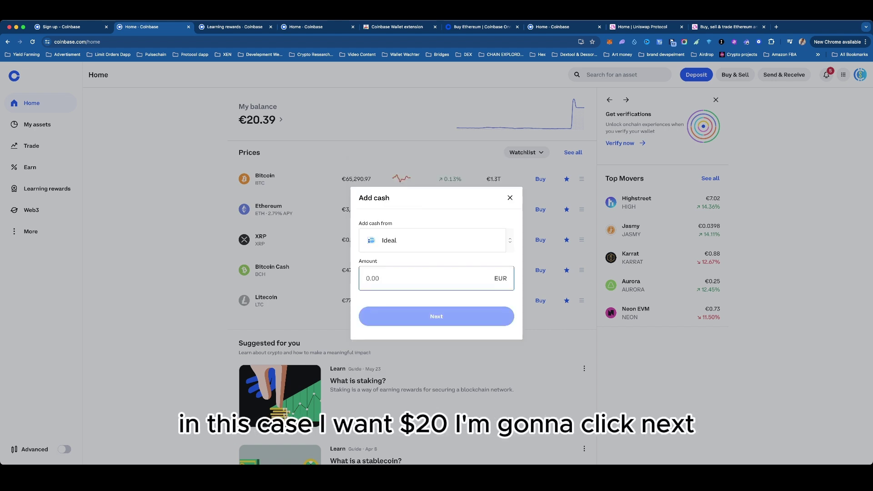
type("20")
left_click(437, 316)
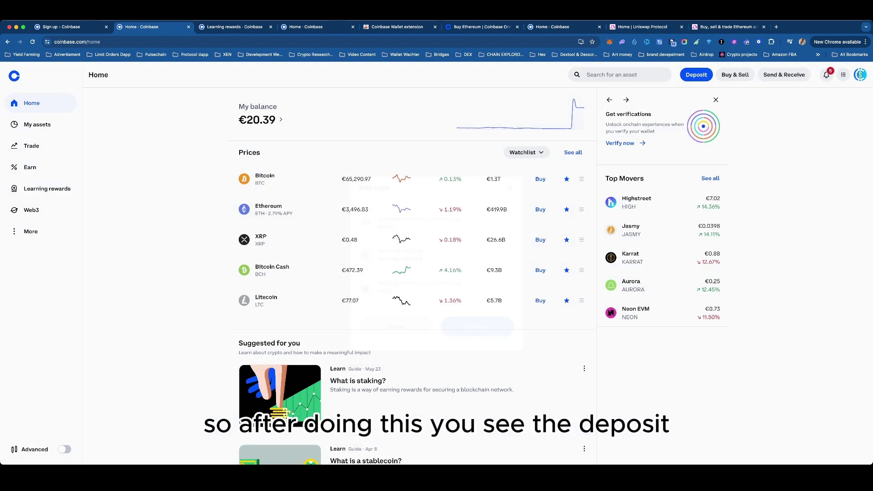
left_click(510, 187)
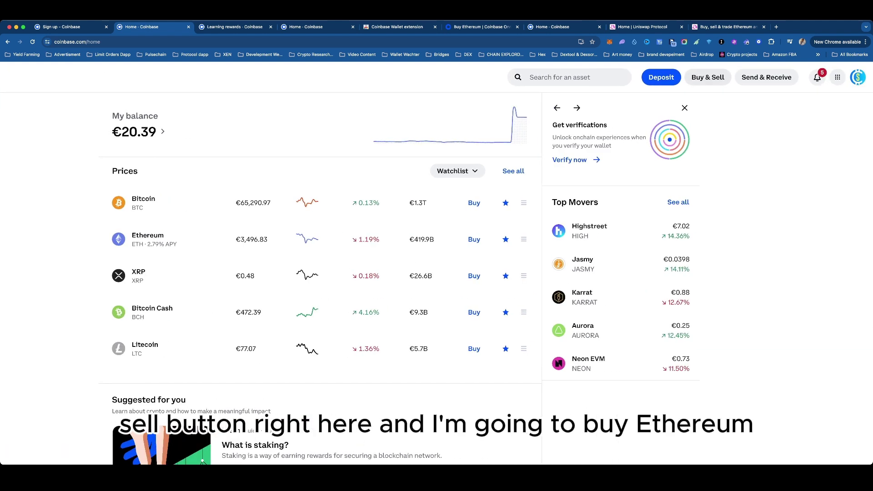
Buy 0.00451059 ETH with the maximum €17.42 euro balance
left_click(707, 77)
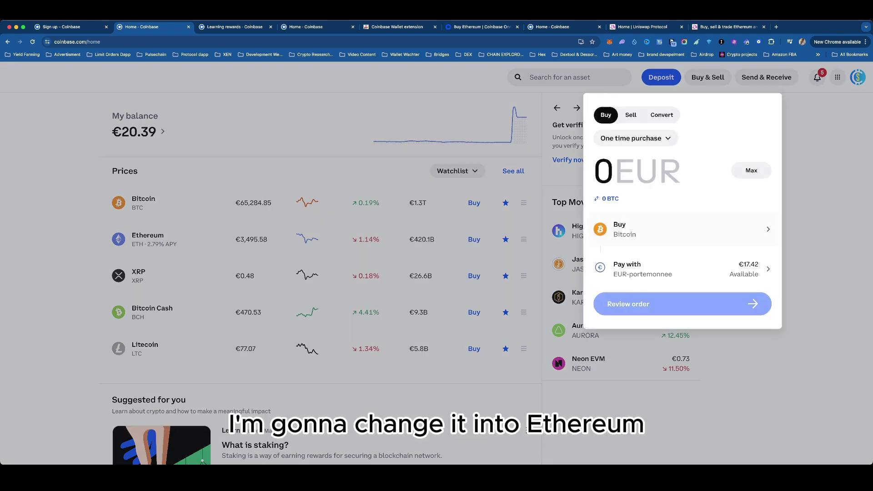
left_click(682, 229)
left_click(682, 224)
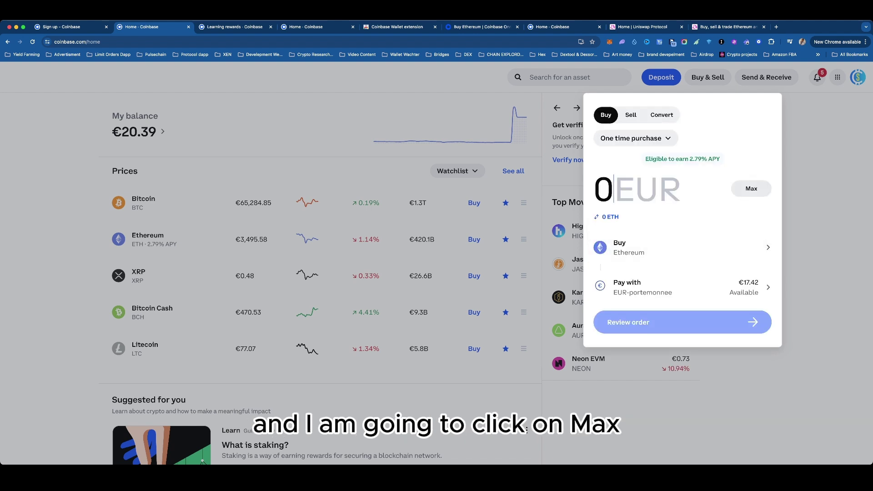
left_click(751, 189)
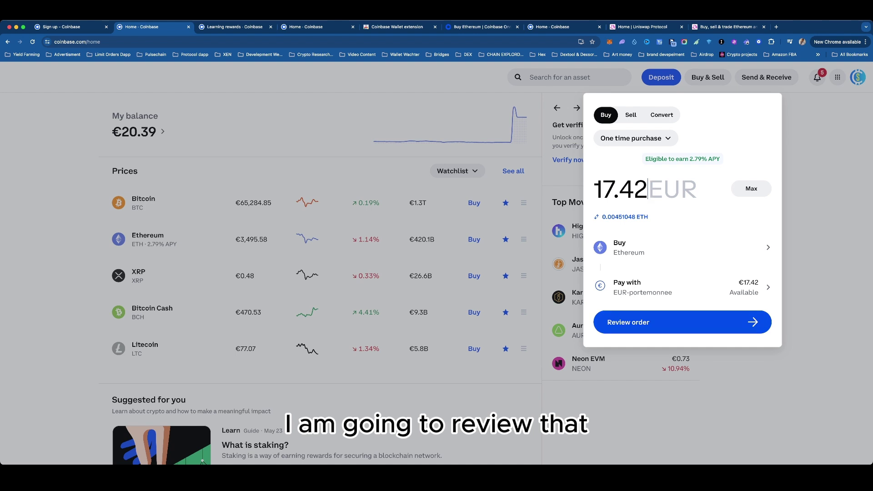
key("Return")
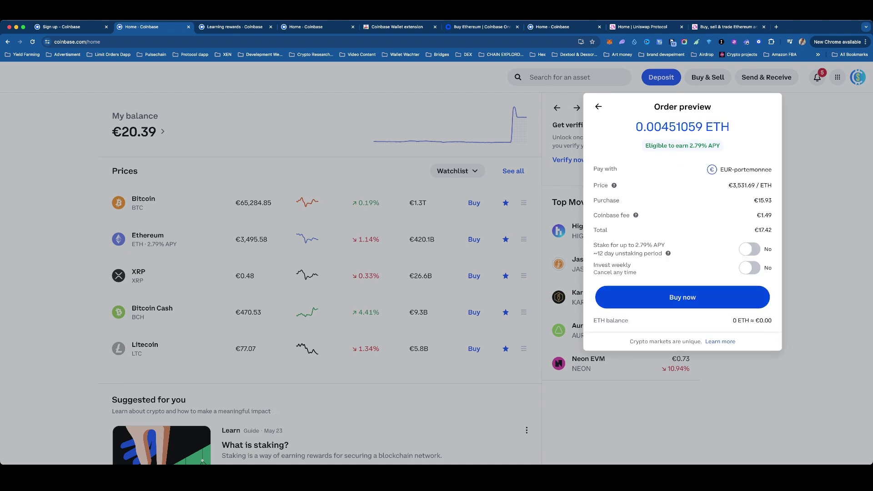
key("Return")
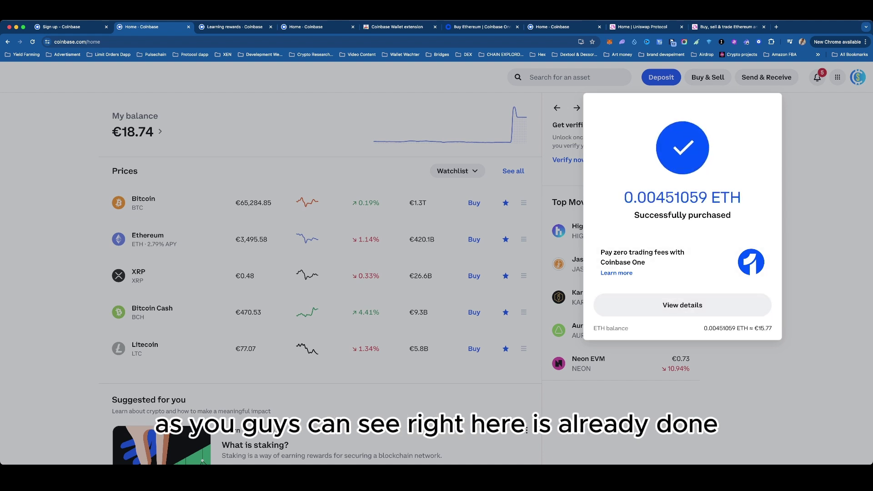
Dismiss the purchase confirmation and page the Coinbase Wallet listing back to its first screenshot
left_click(526, 430)
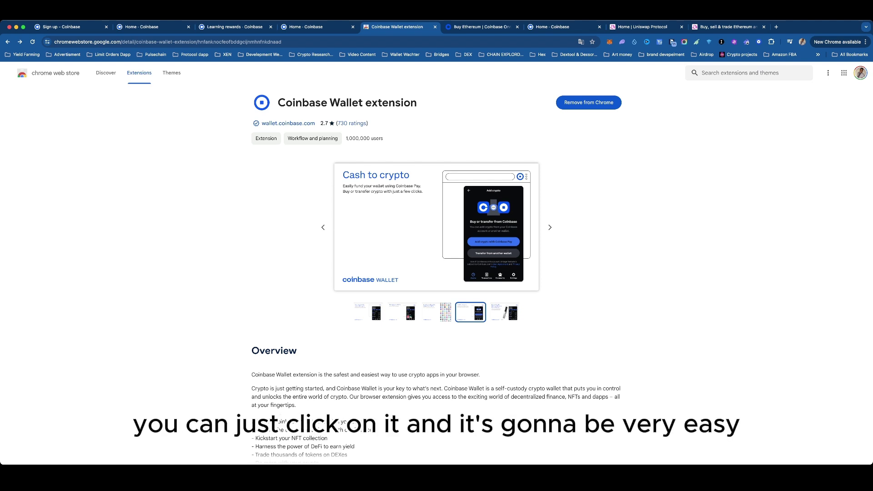
left_click(322, 227)
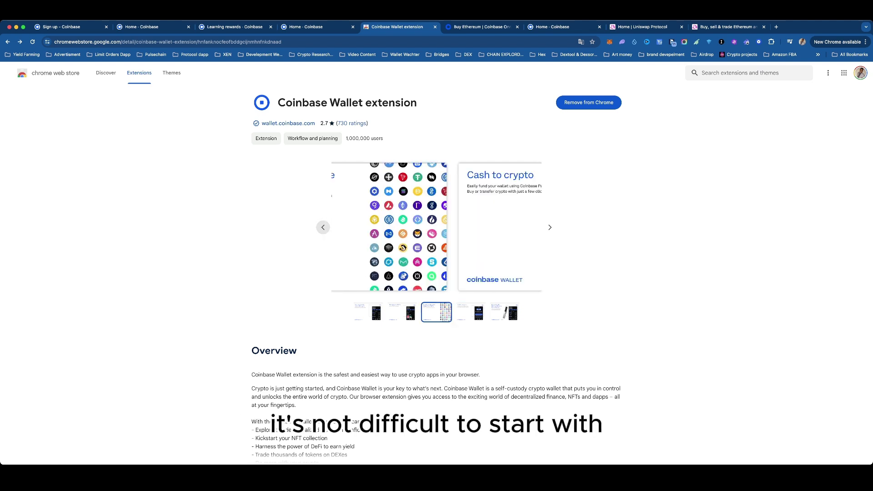
left_click(322, 227)
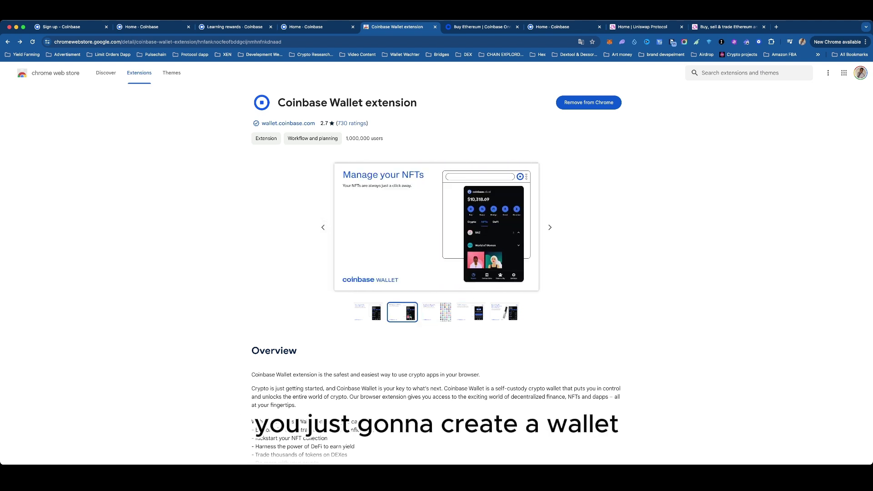
left_click(323, 227)
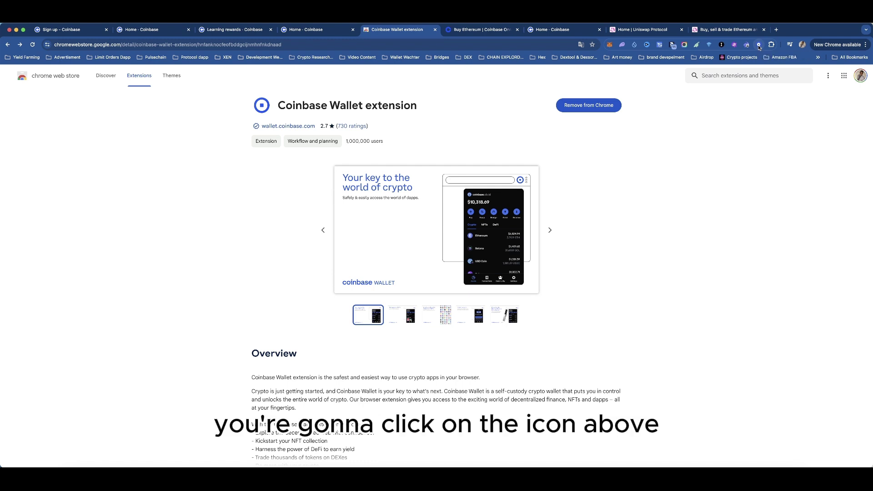
From the Coinbase Wallet extension's asset overview, choose Buy and add crypto via Coinbase Onramp
left_click(758, 45)
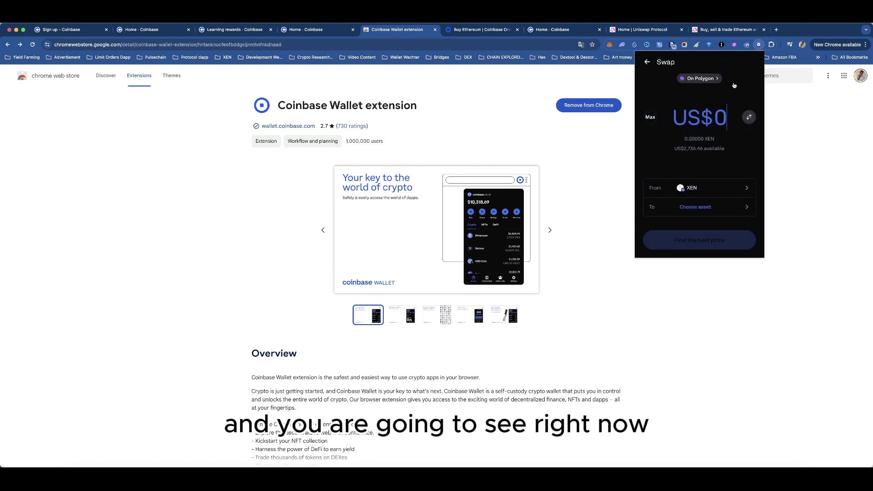
left_click(647, 63)
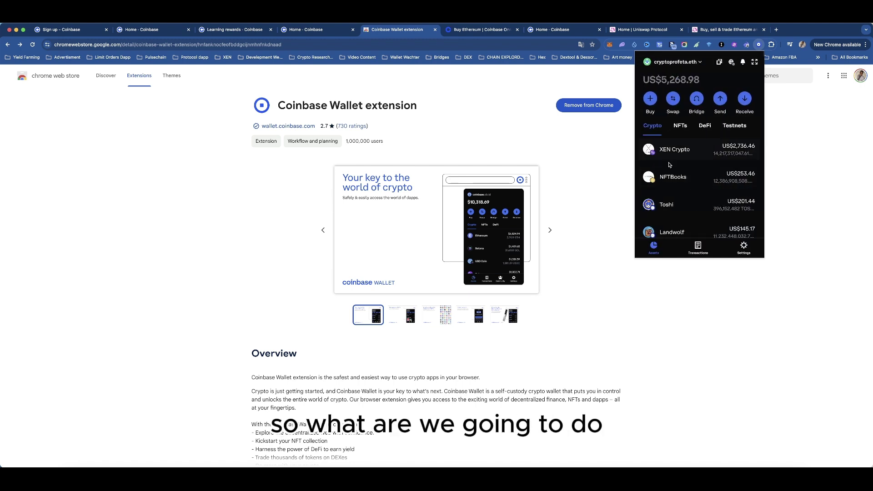
left_click(653, 101)
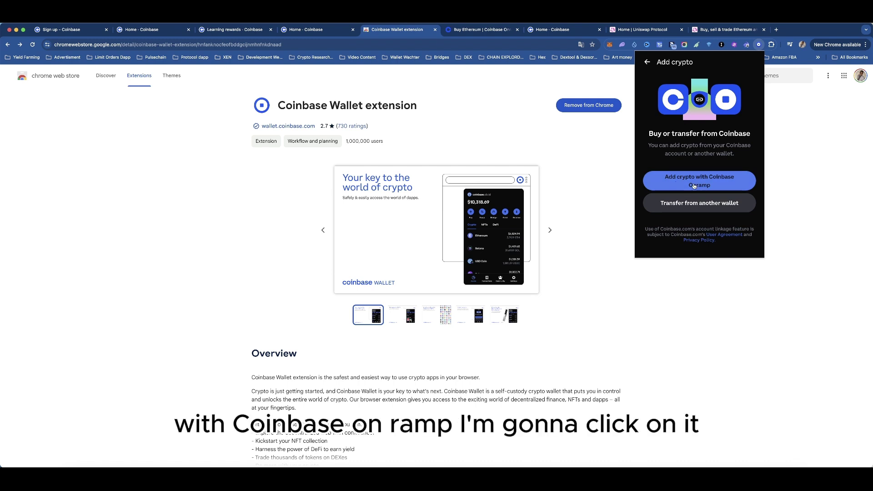
left_click(675, 183)
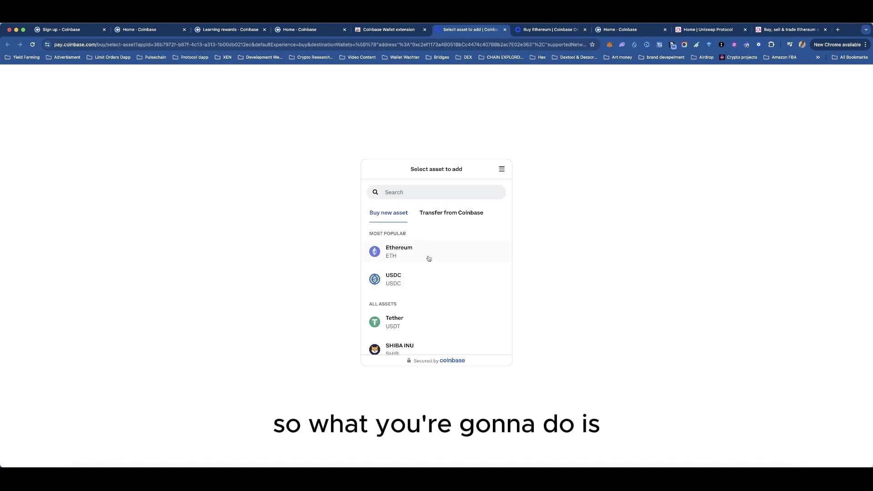
Send €10 of Ethereum from the Coinbase balance to the wallet and confirm it
left_click(444, 214)
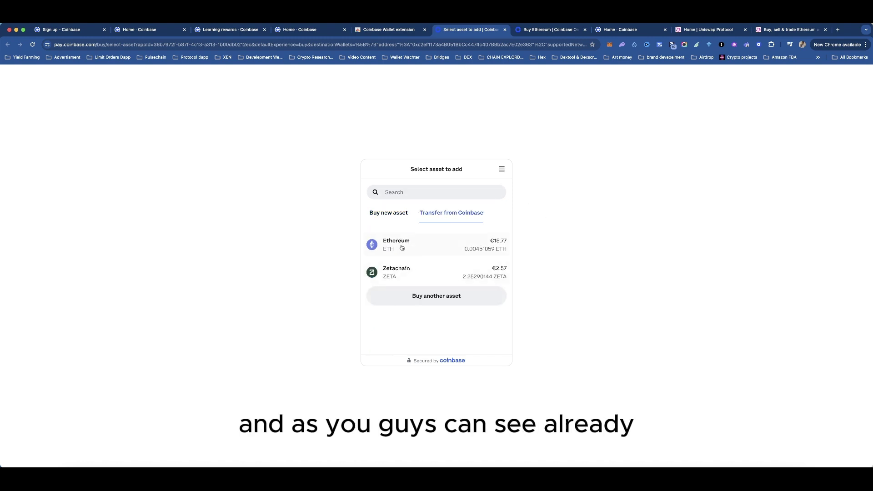
left_click(440, 247)
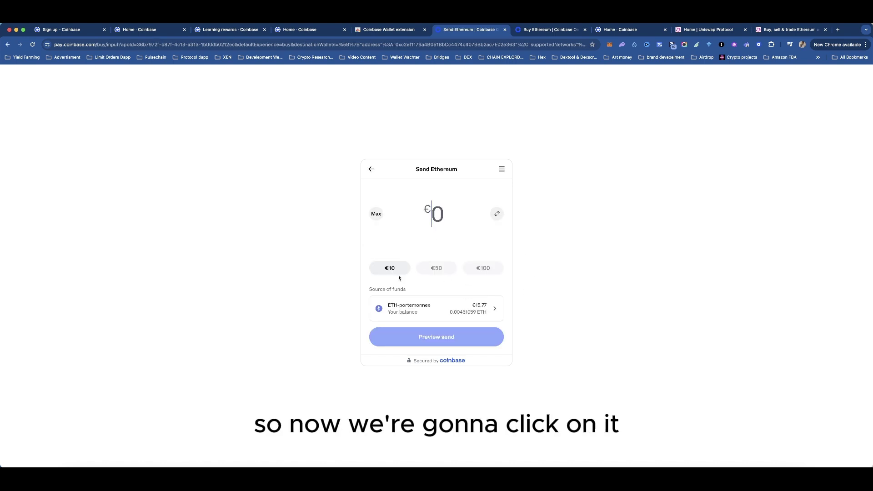
left_click(397, 273)
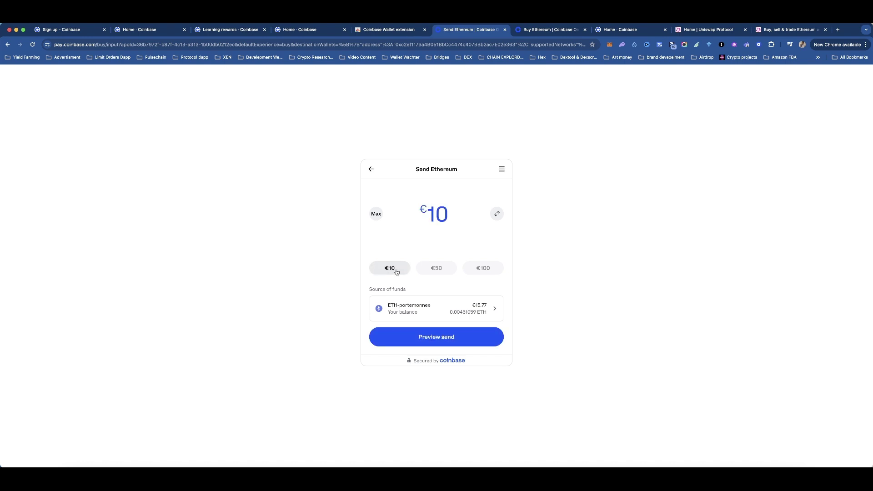
left_click(462, 339)
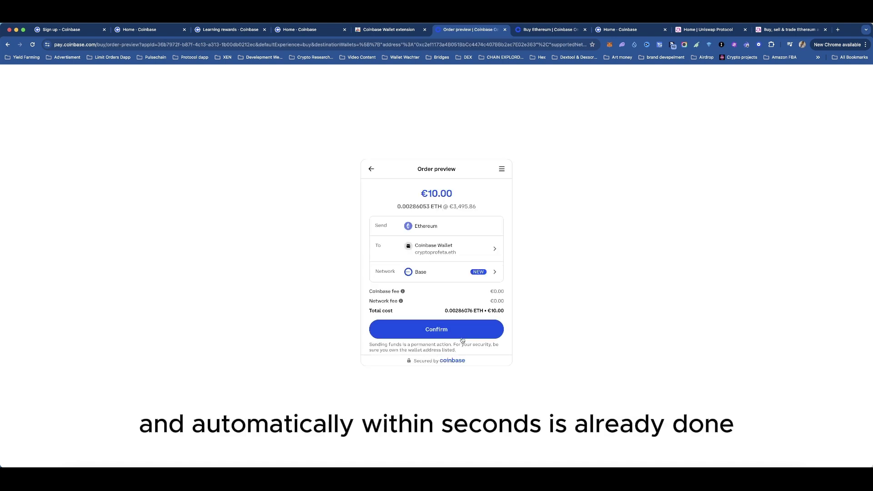
left_click(459, 334)
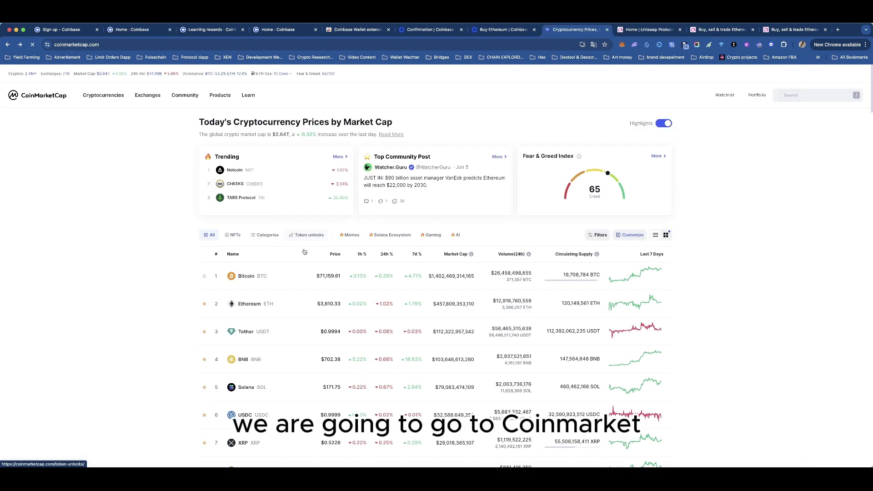
Open the Platform filter for the price table and search it for 'base'
left_click(595, 235)
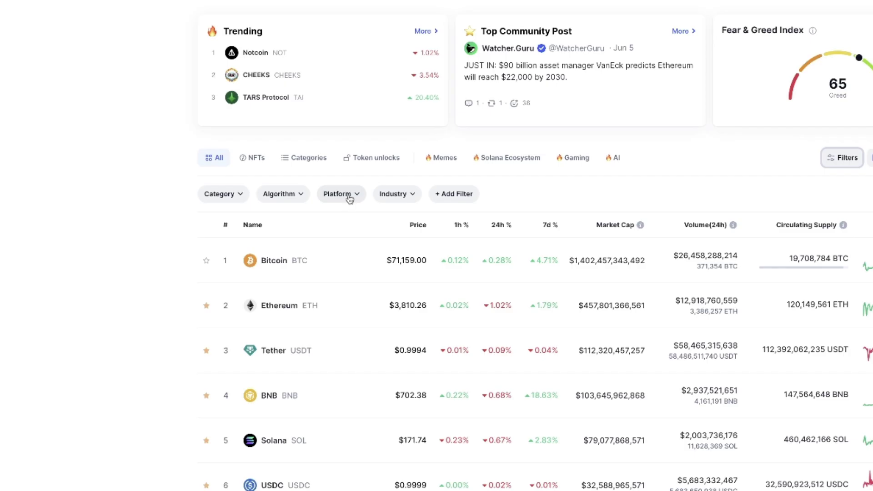
left_click(293, 260)
left_click(350, 200)
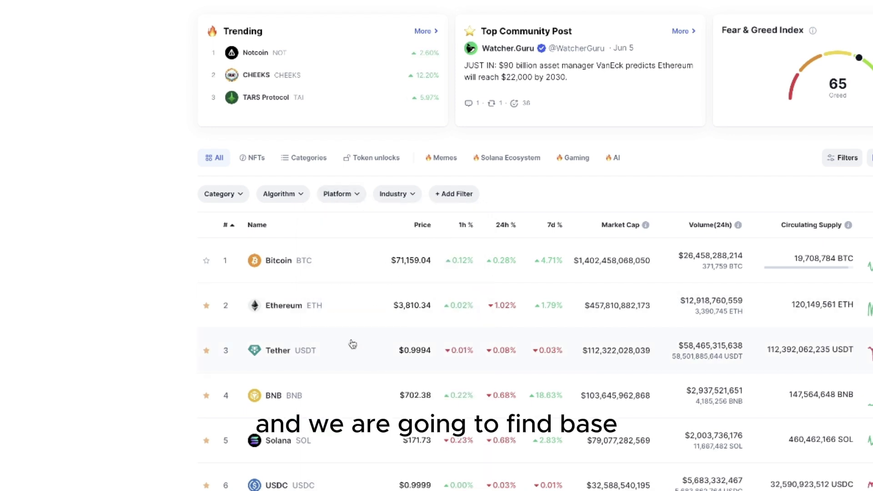
left_click(350, 198)
scroll(367, 323, "down", 5)
scroll(367, 323, "down", 2)
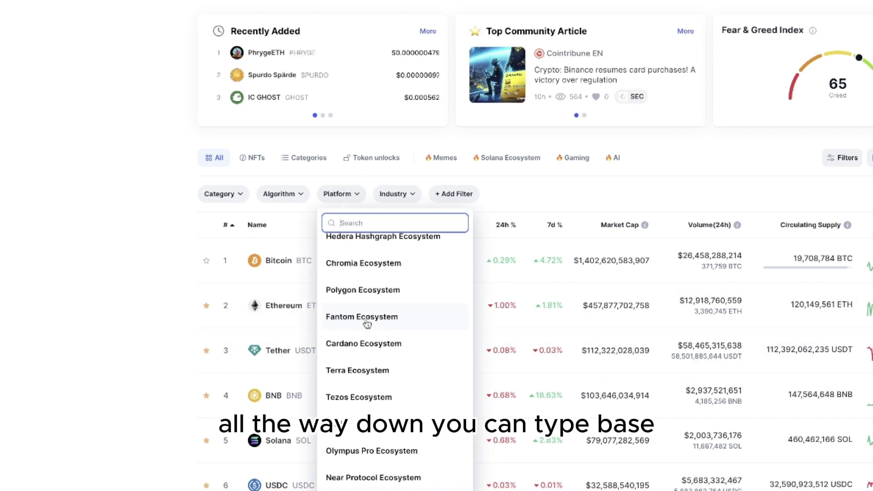
type("base")
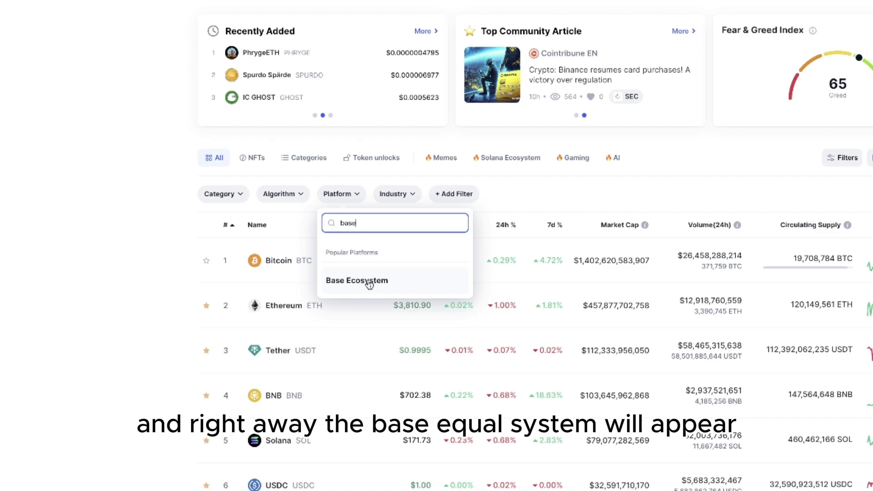
Apply the Base Ecosystem filter and open the Brett (Based) token page
left_click(369, 283)
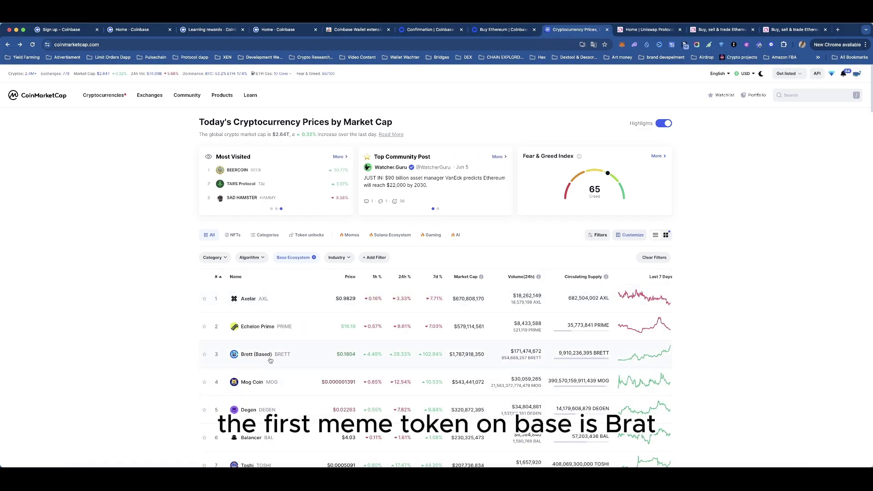
scroll(270, 361, "down", 3)
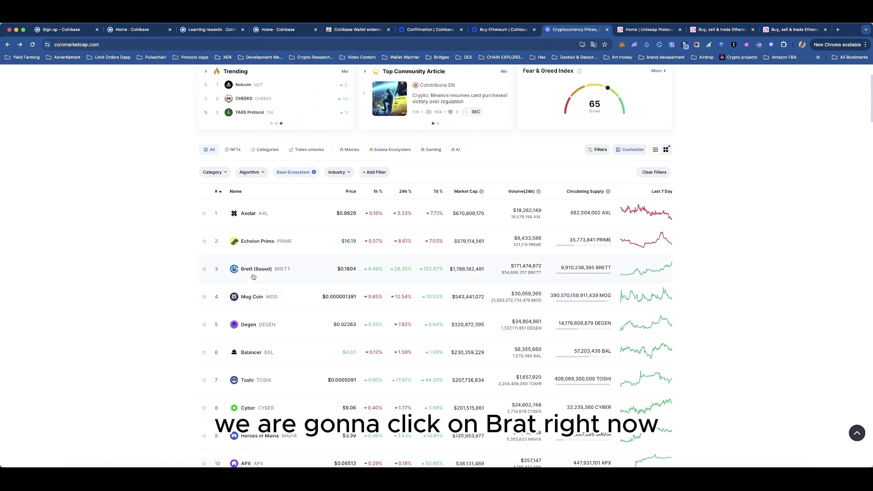
left_click(253, 272)
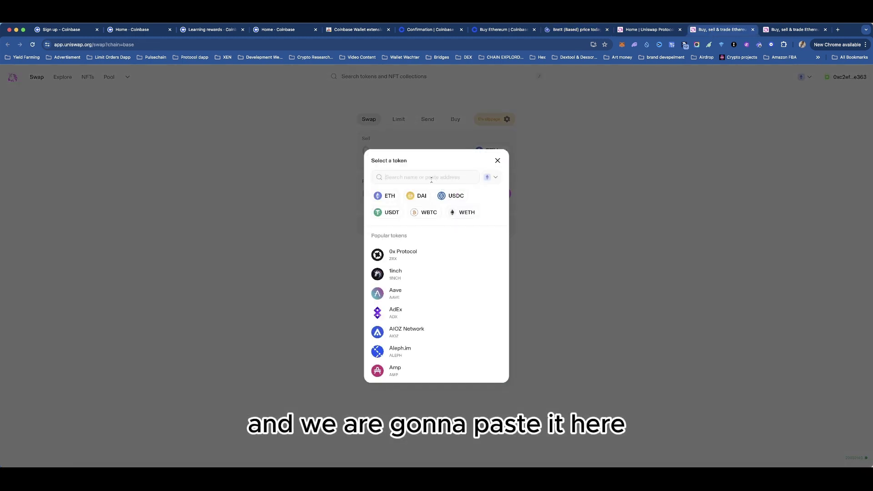
Find Brett by its pasted contract address on Base and accept it as the buy token
key("ctrl+v")
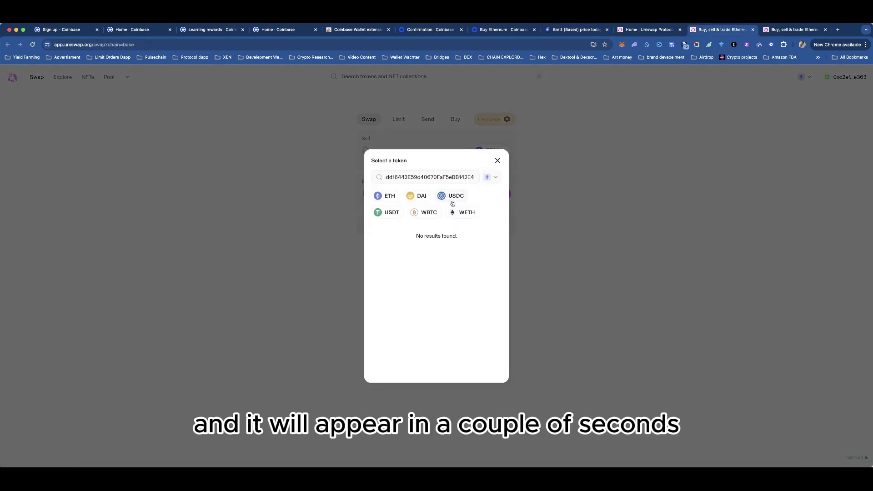
left_click(496, 177)
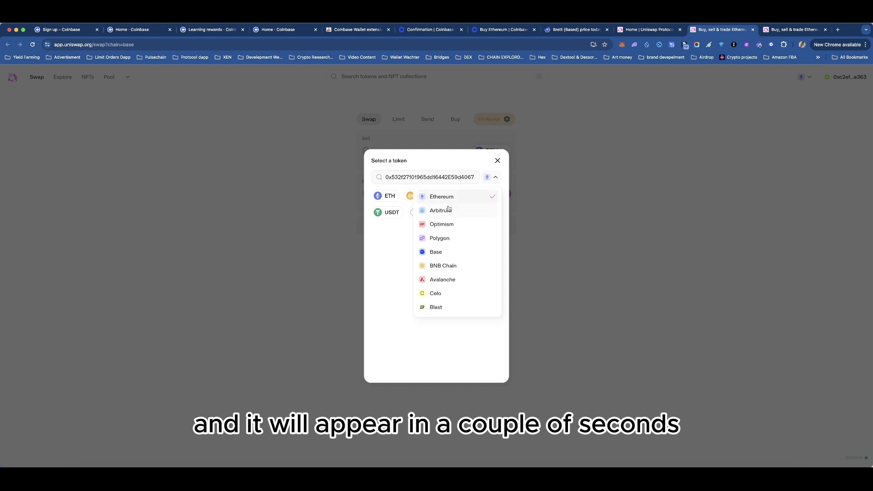
left_click(441, 251)
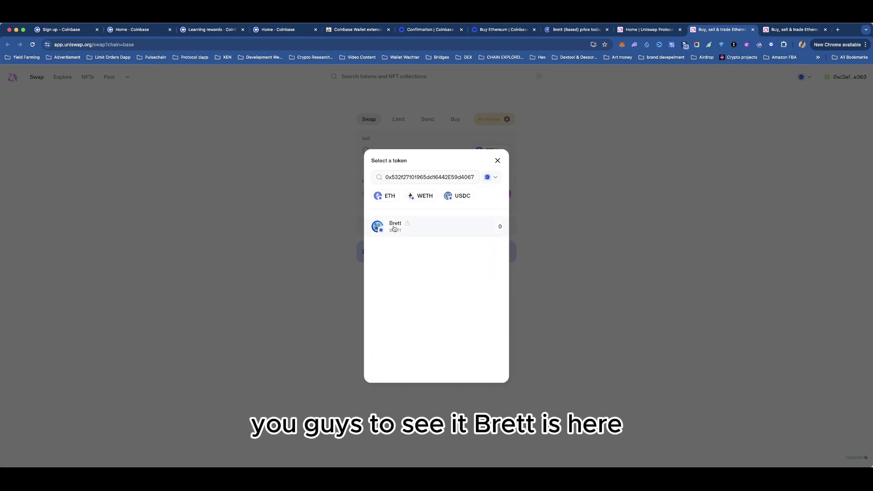
left_click(395, 229)
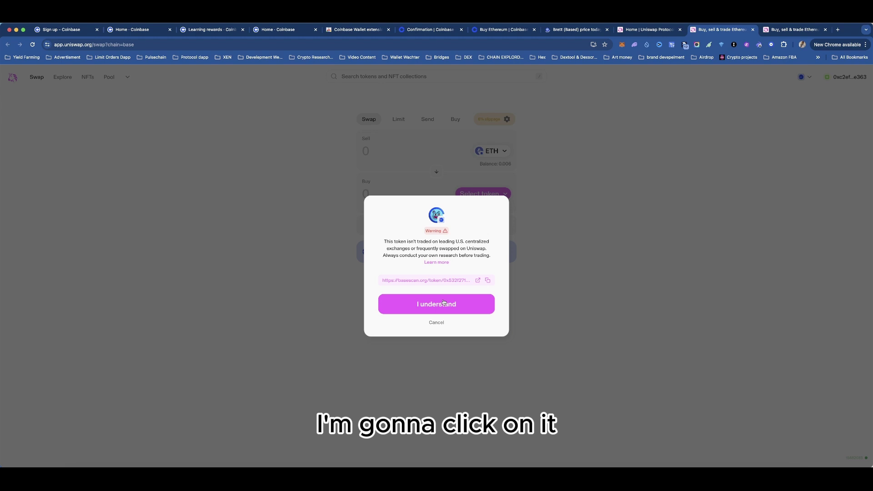
left_click(444, 302)
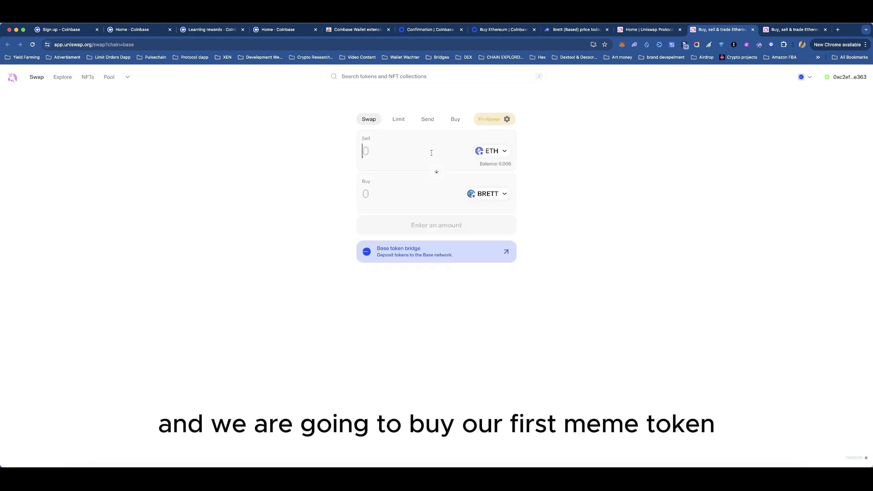